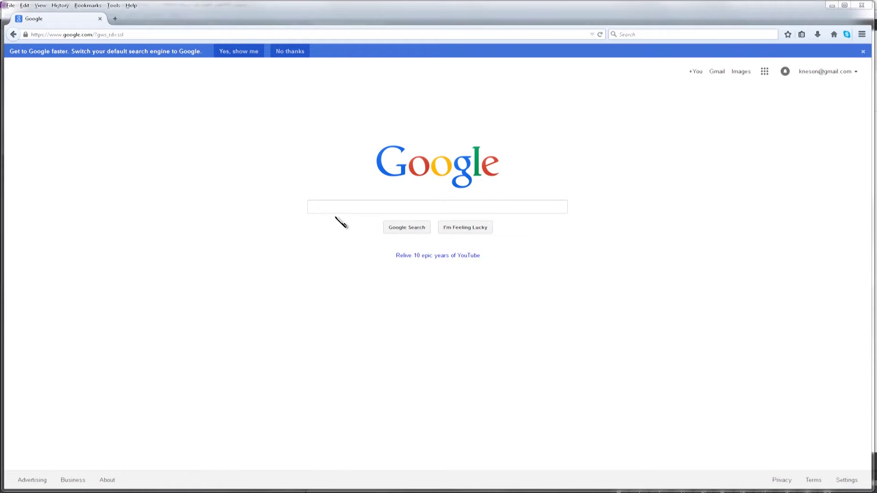
Step: Run a Google search for 'cute pdf'
left_click(334, 213)
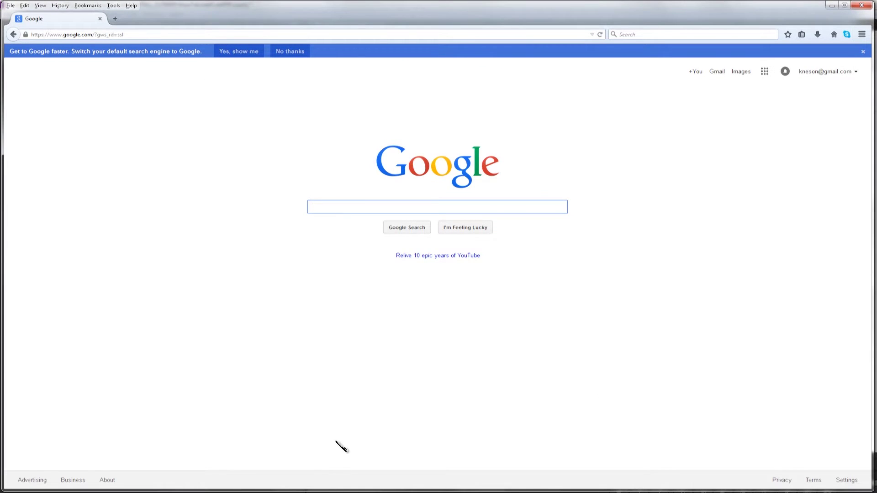
type("cute pd")
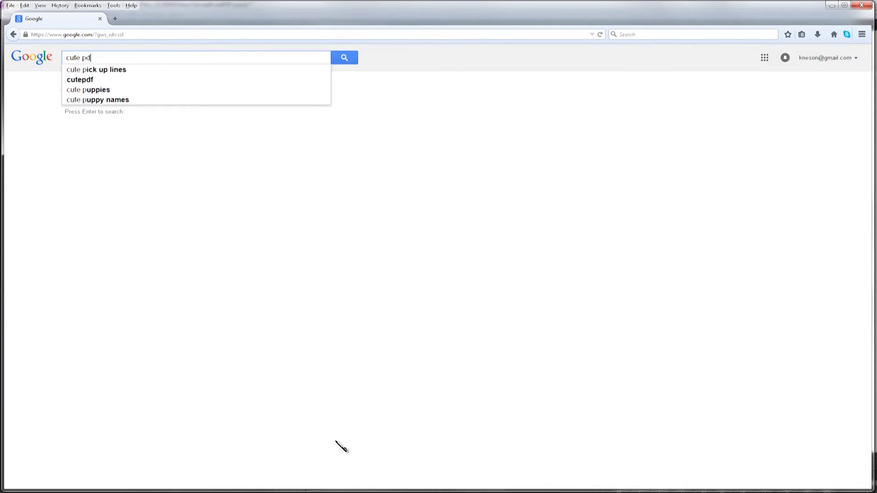
type("f")
key("Return")
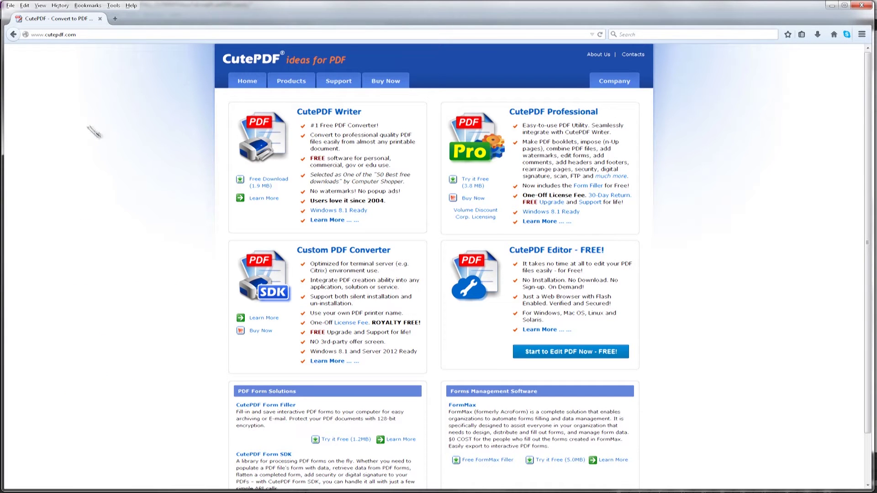
Step: Open the CutePDF Writer product page and get the installer past the two Ask offers and the Pro PC Cleaner offer
left_click(323, 114)
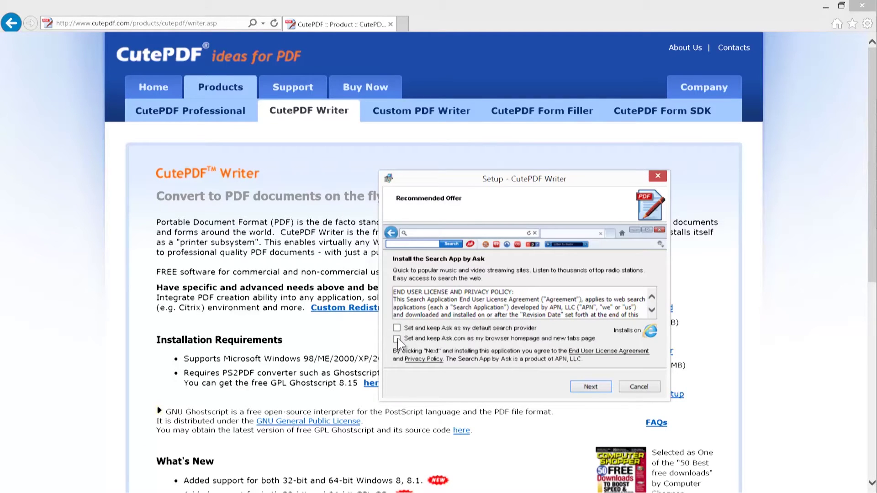
left_click(588, 387)
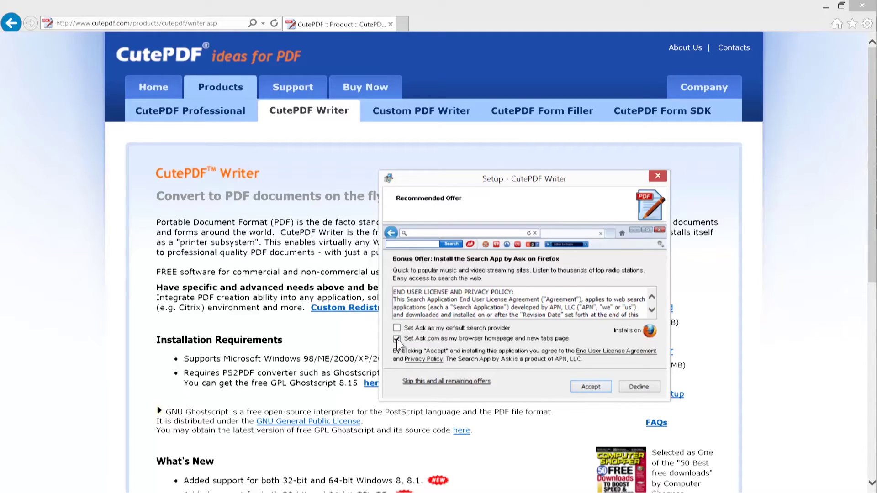
left_click(595, 384)
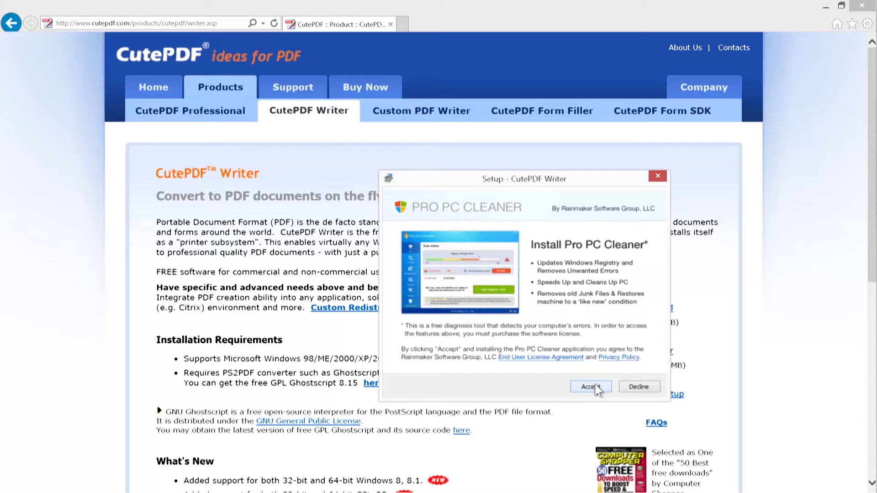
left_click(639, 386)
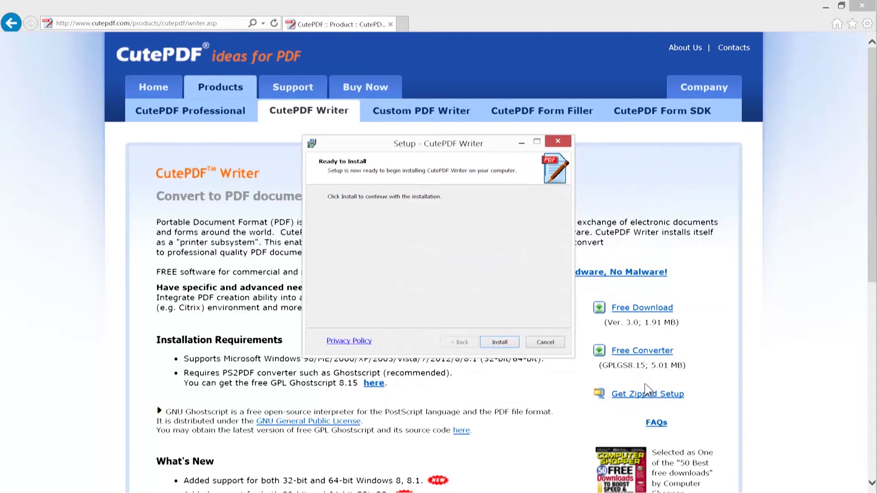
Step: Install CutePDF Writer and agree to download the PS2PDF converter
left_click(497, 342)
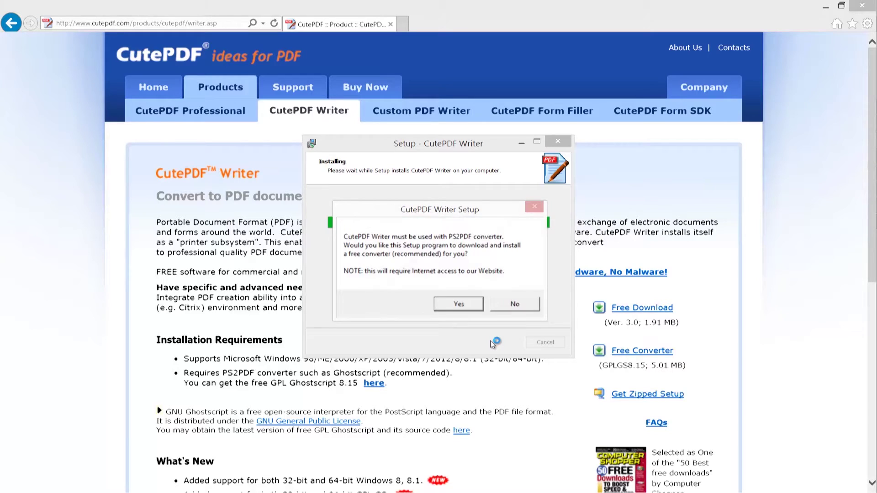
left_click(467, 305)
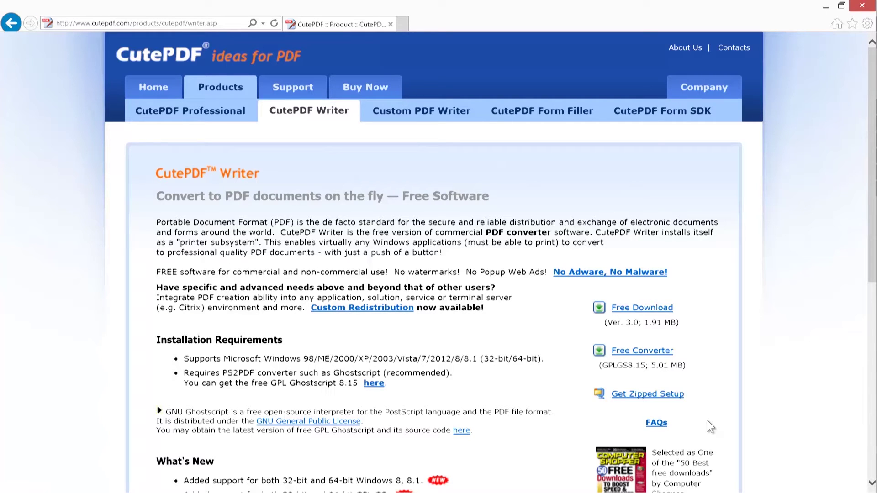
scroll(707, 421, "down", 5)
Step: Download and run gs915w64.exe, the Ghostscript 9.15 64-bit Windows GPL Release
scroll(706, 421, "down", 2)
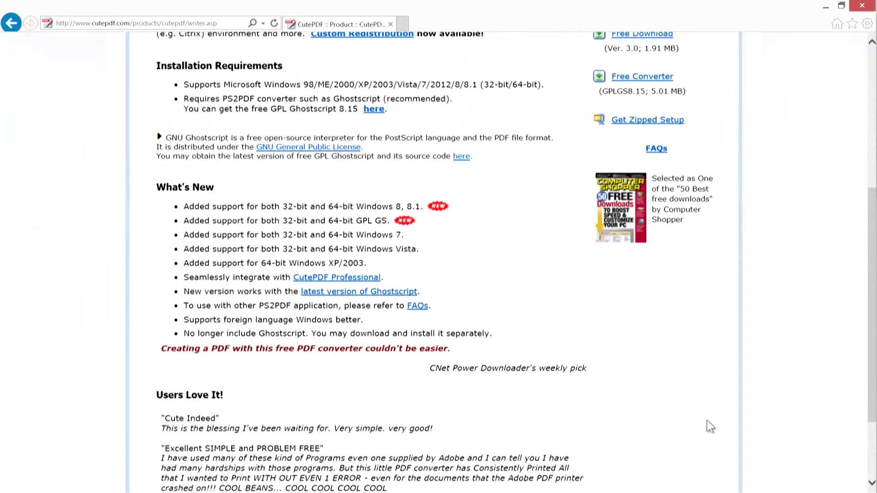
scroll(706, 420, "down", 3)
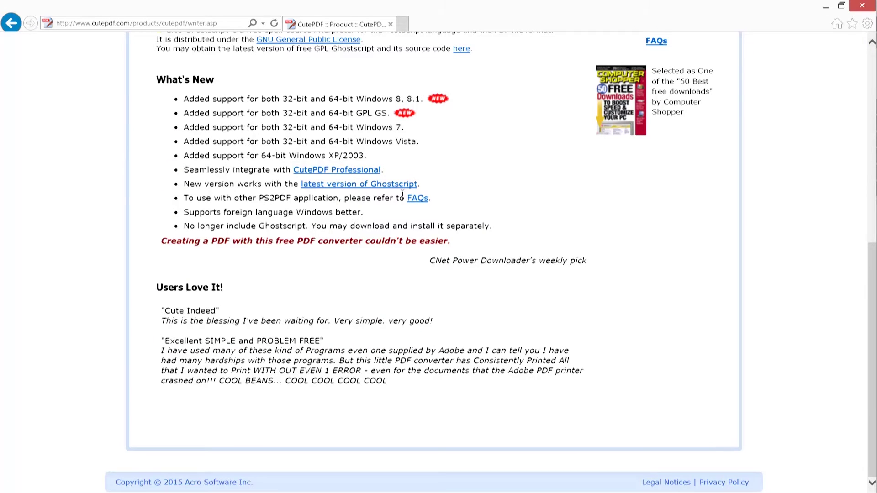
left_click(396, 185)
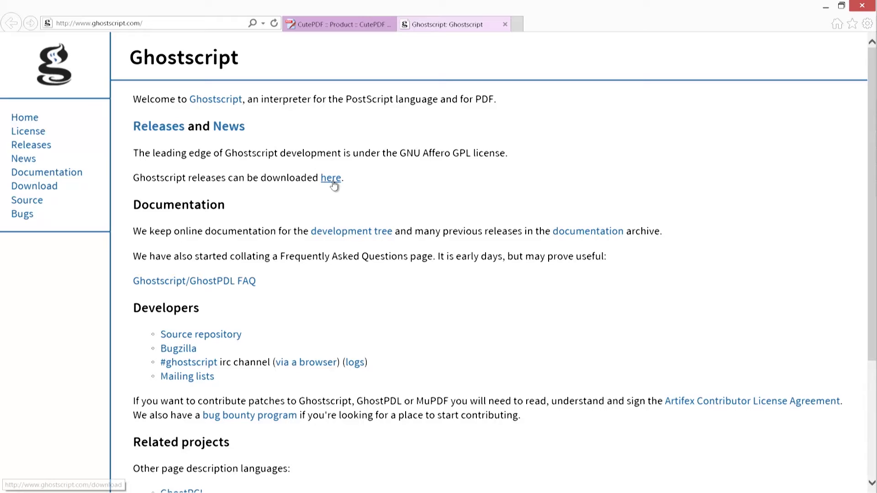
left_click(332, 180)
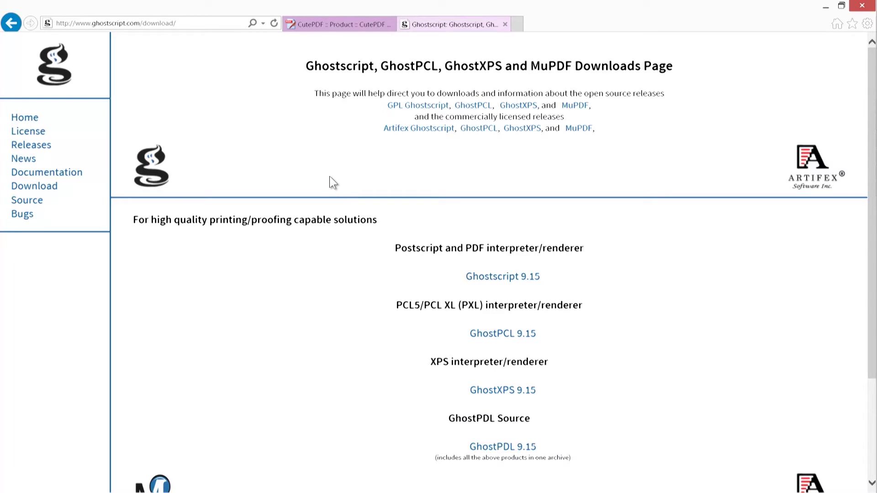
left_click(501, 276)
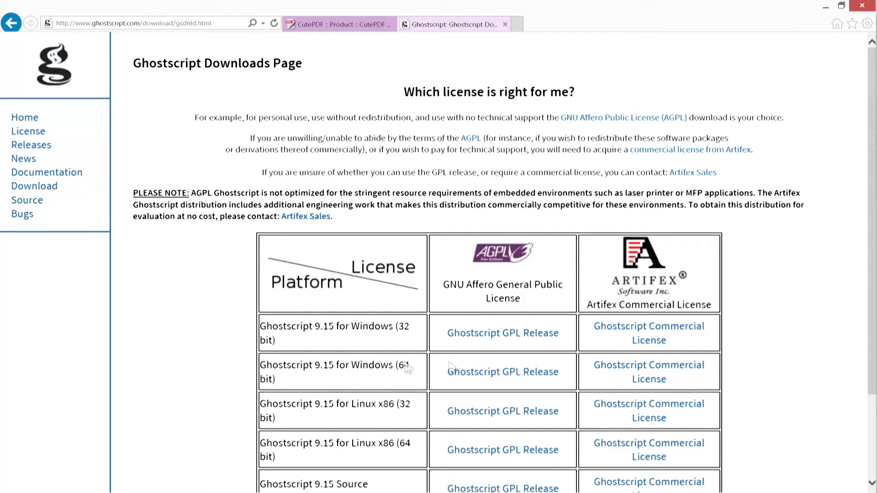
left_click(500, 374)
left_click(596, 485)
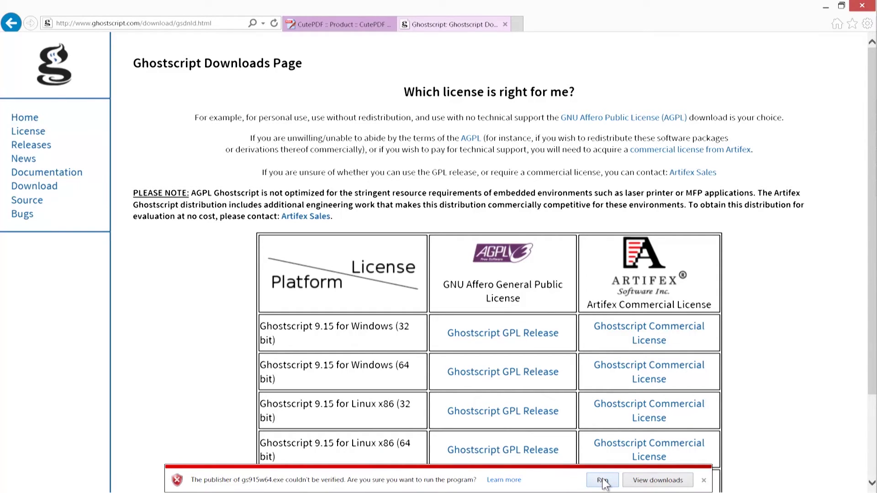
Step: Run the unverified Ghostscript installer, accept its licence and install to the default folder
left_click(603, 480)
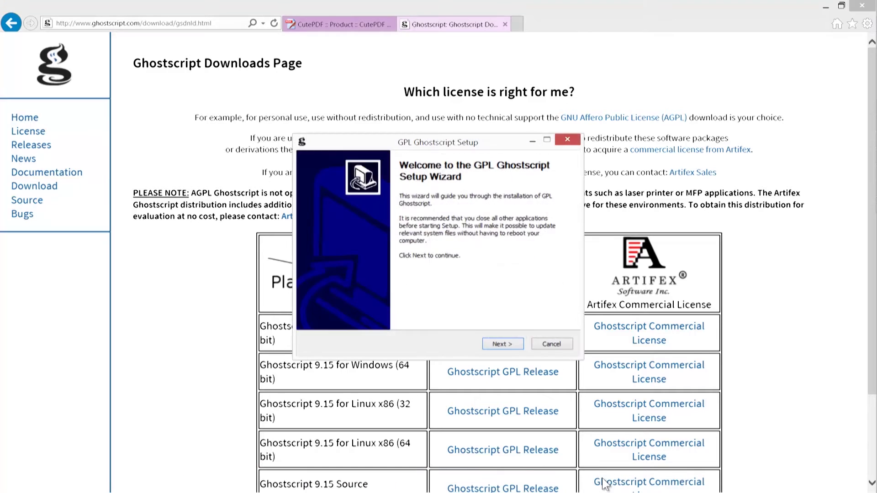
left_click(500, 346)
left_click(498, 345)
left_click(498, 344)
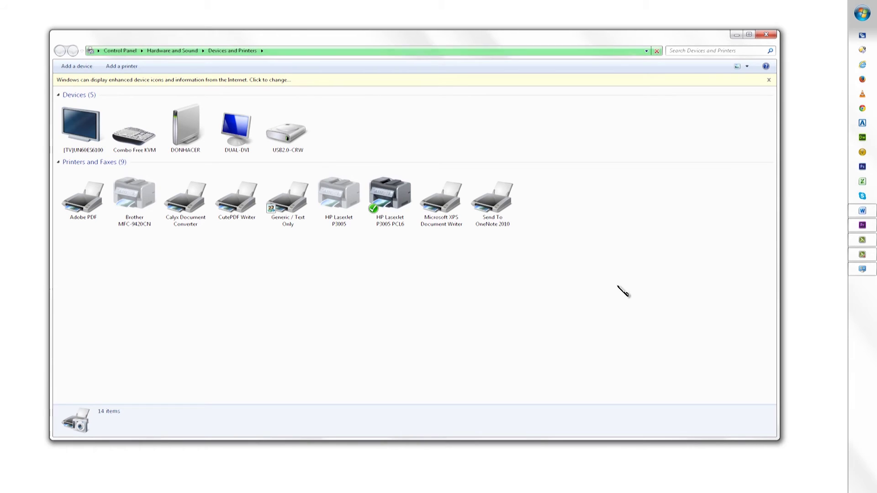
Step: View the CutePDF Writer printer's properties and Hardware details in Devices and Printers
right_click(248, 202)
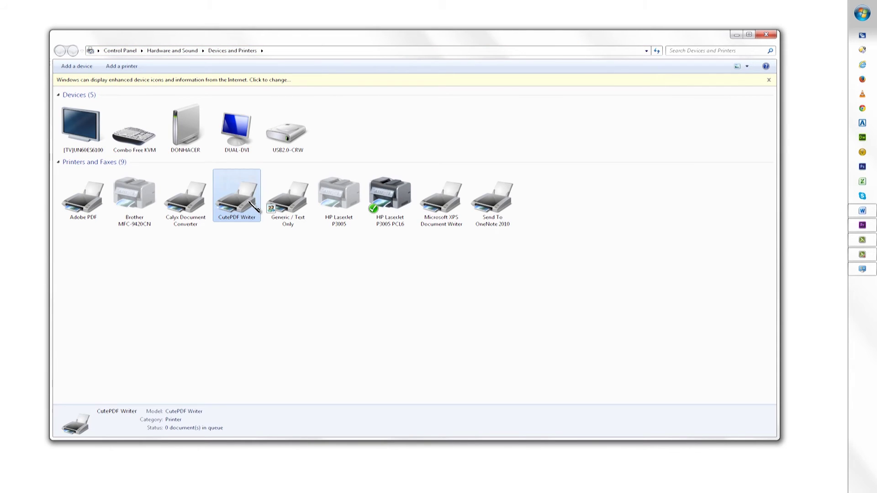
left_click(281, 289)
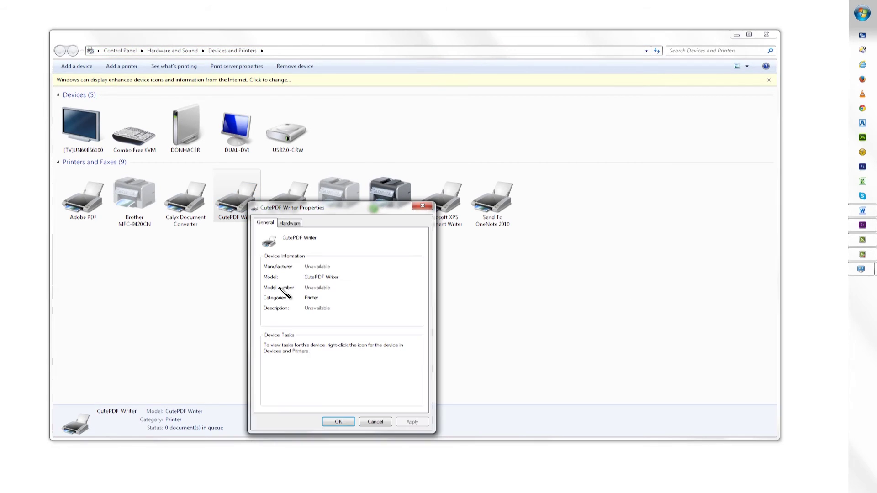
left_click(293, 224)
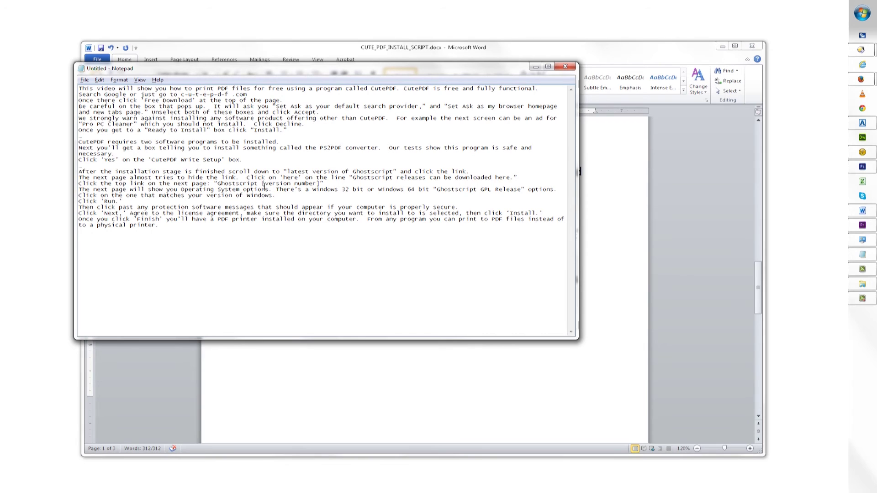
Step: Print the Notepad script to CutePDF Writer, saving the PDF as FreePDFWriterScript
left_click(84, 80)
left_click(100, 144)
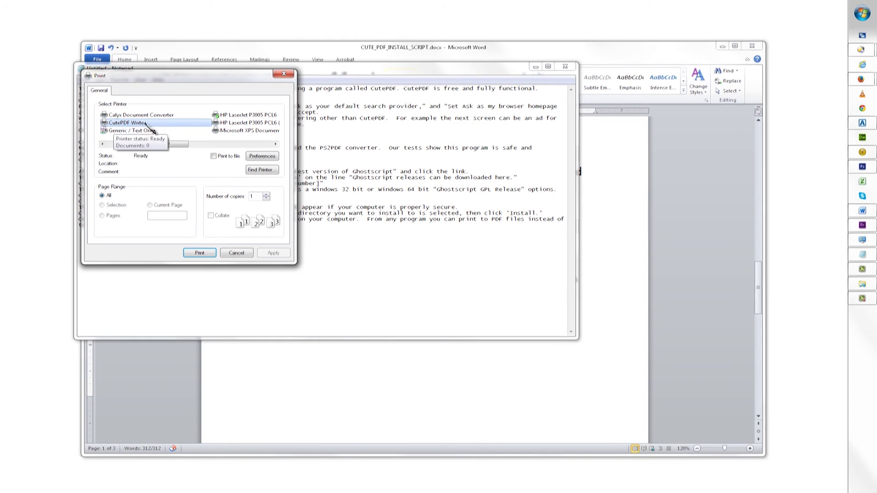
left_click(201, 253)
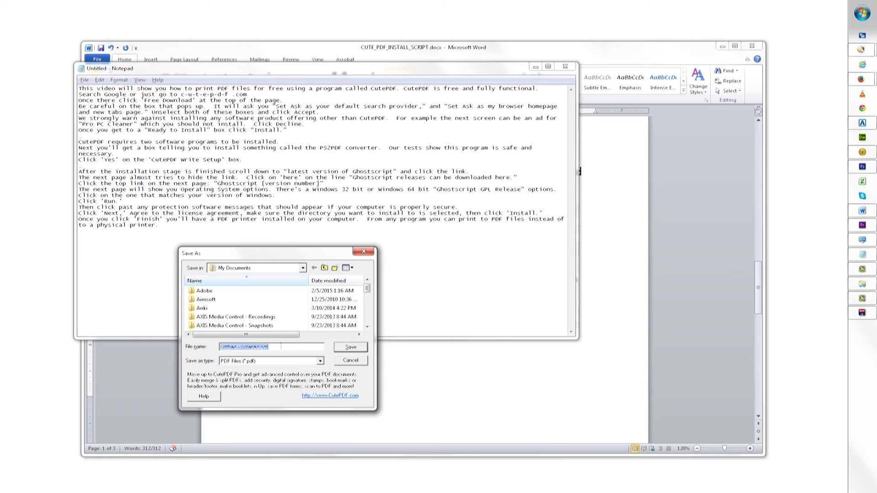
type("FreePDFWriterScript")
key("Return")
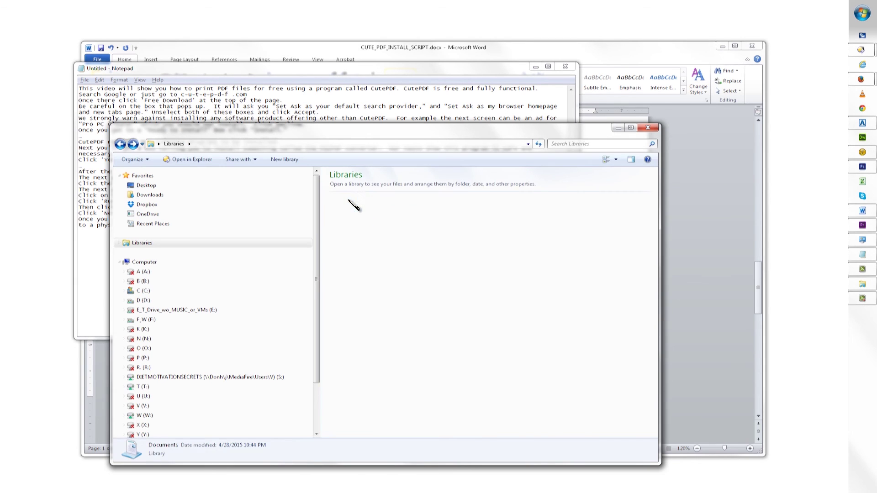
Step: Open FreePDFWriterScript.pdf from the Documents library in Adobe Reader and scroll through it
scroll(650, 417, "down", 10)
double_click(366, 433)
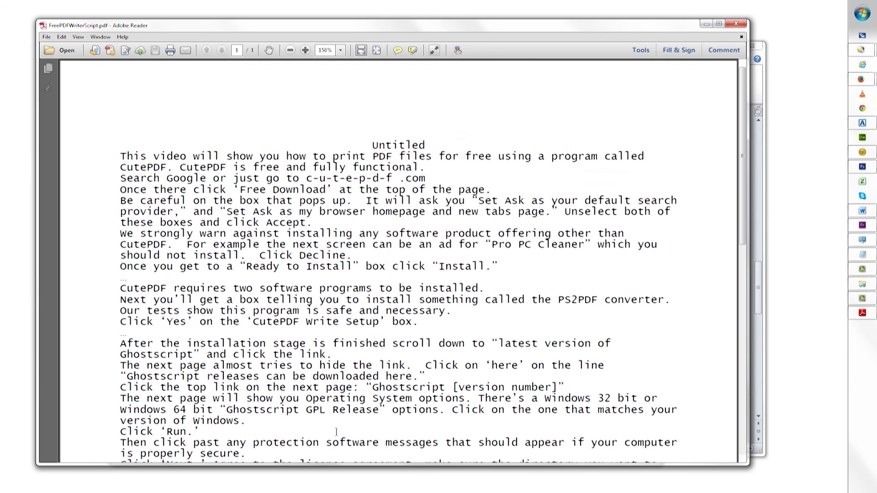
scroll(325, 397, "down", 3)
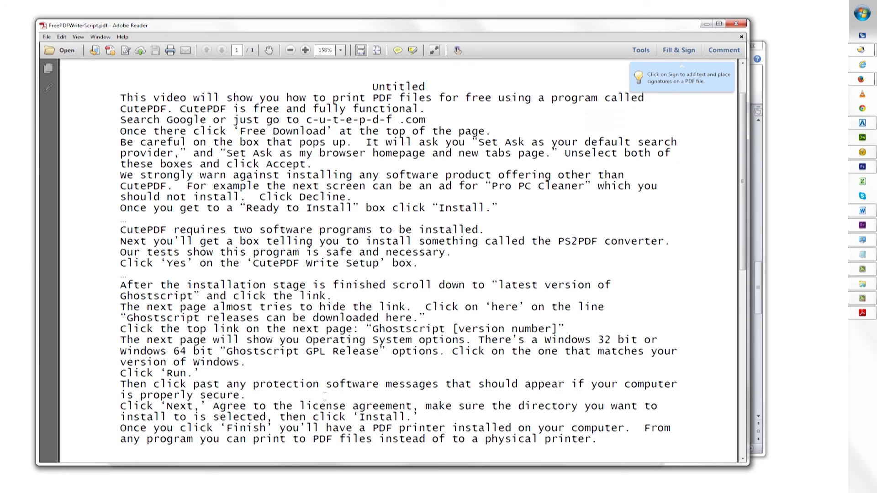